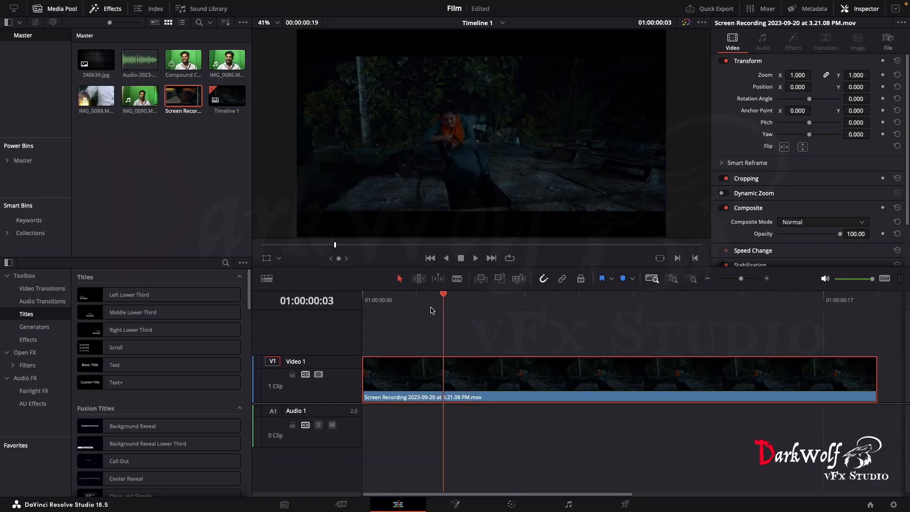
Open the clip on the Color page at 01:00:00:04, with the effects library hidden and the node graph widened.
click(481, 337)
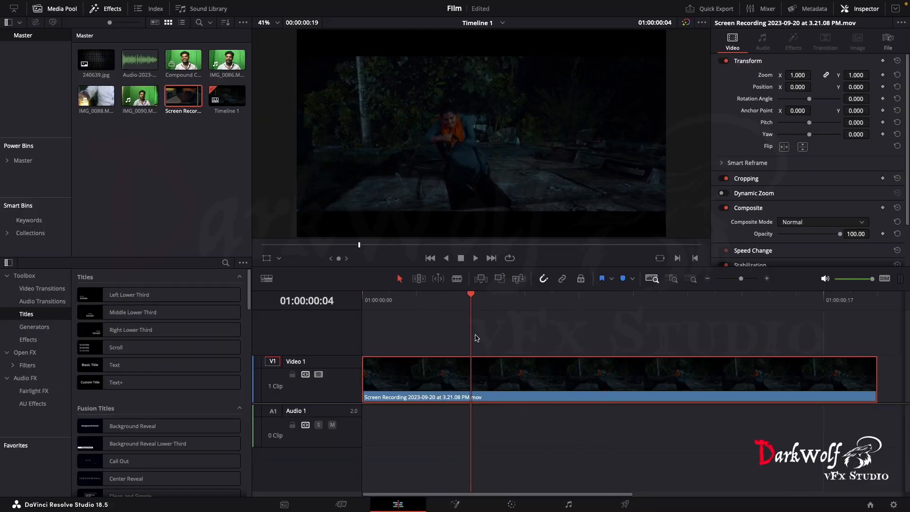
click(520, 502)
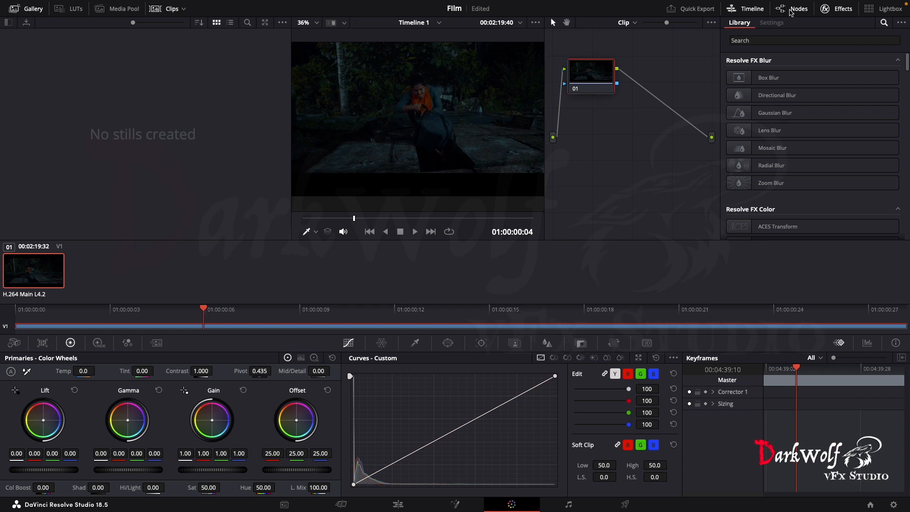
click(791, 10)
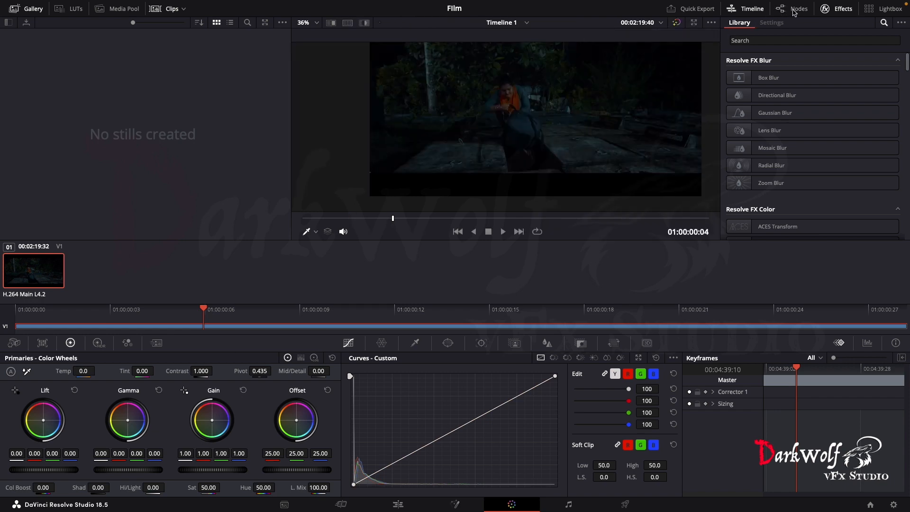
click(835, 9)
click(795, 9)
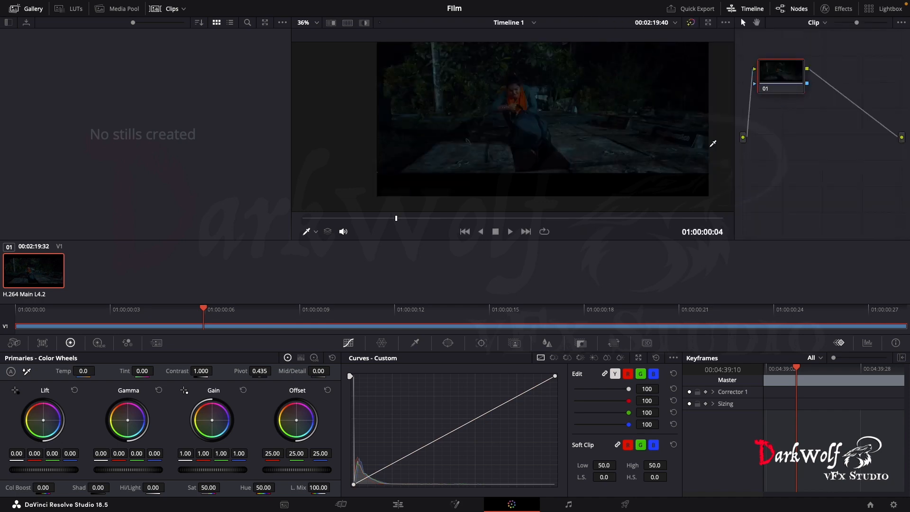
drag(734, 153, 628, 156)
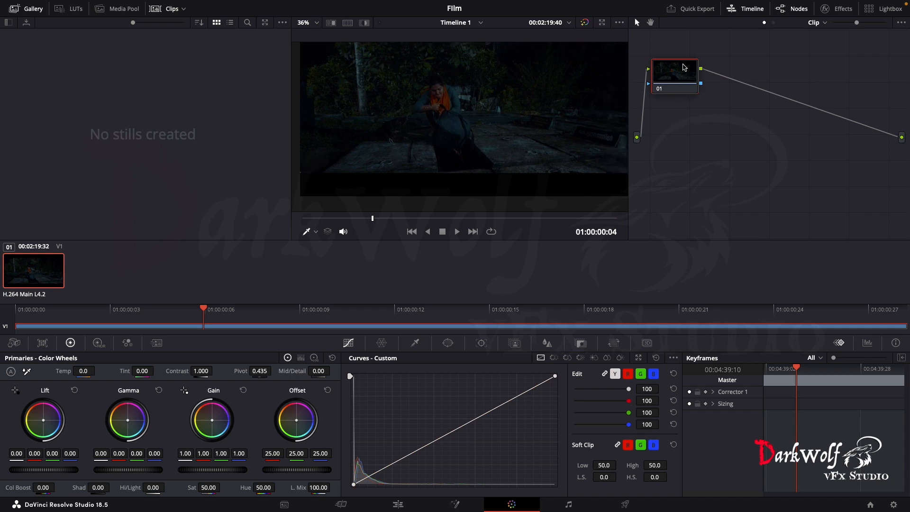
Add a serial node after node 01 and activate a curve window on it.
key(alt+s)
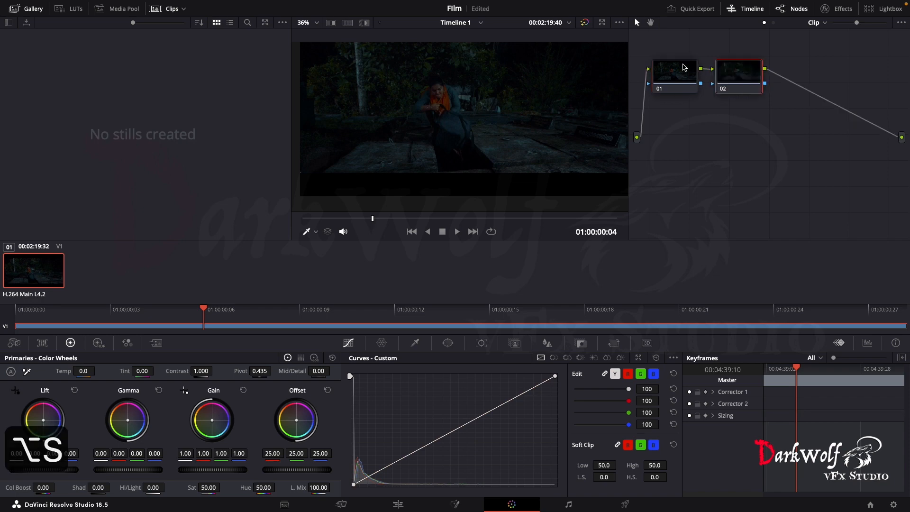
drag(720, 94, 742, 90)
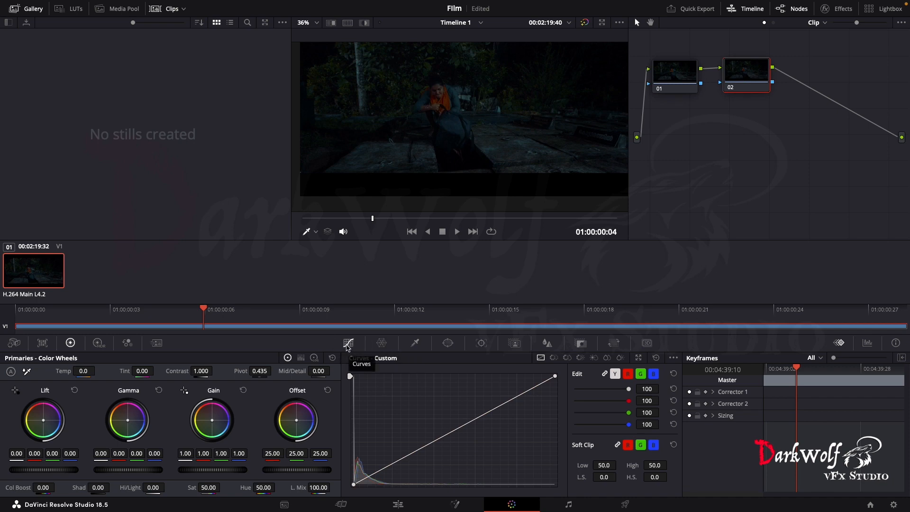
click(448, 344)
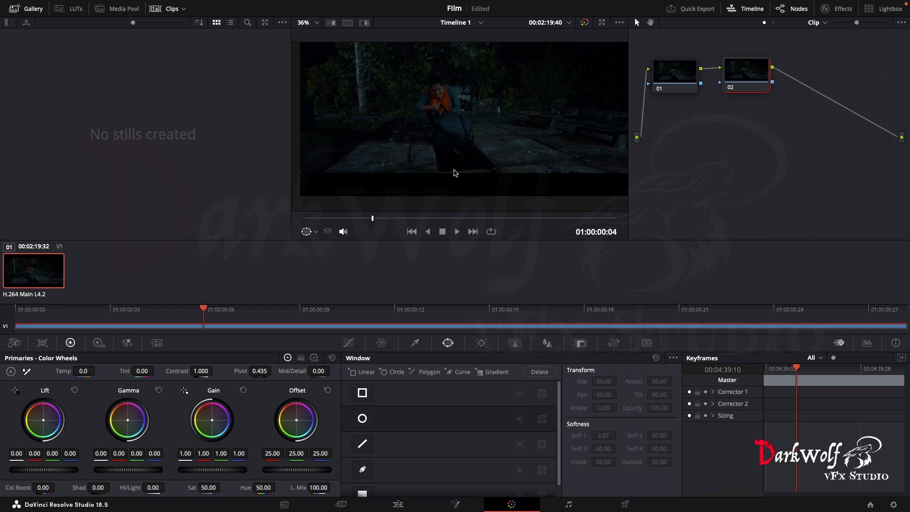
click(367, 472)
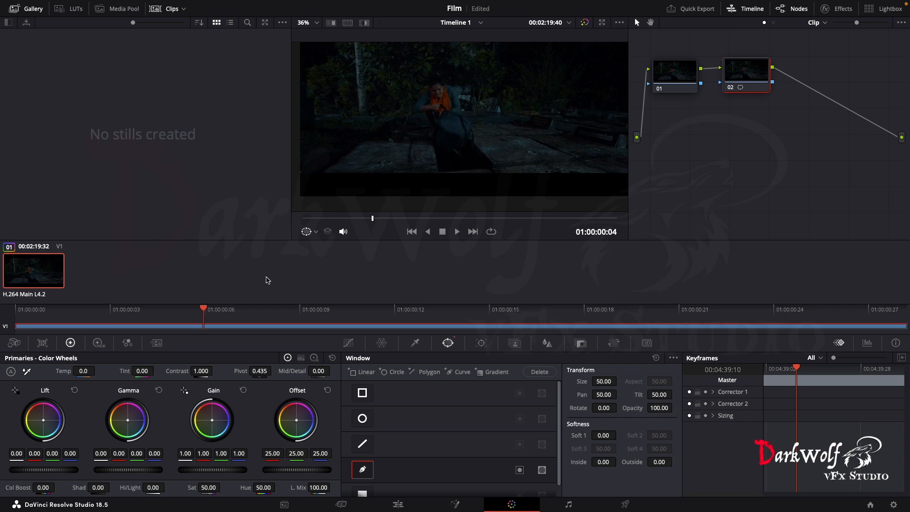
Draw a closed five-point curve mask around the dark patch in front of the seated person at 01:00:00:05.
drag(201, 310, 284, 319)
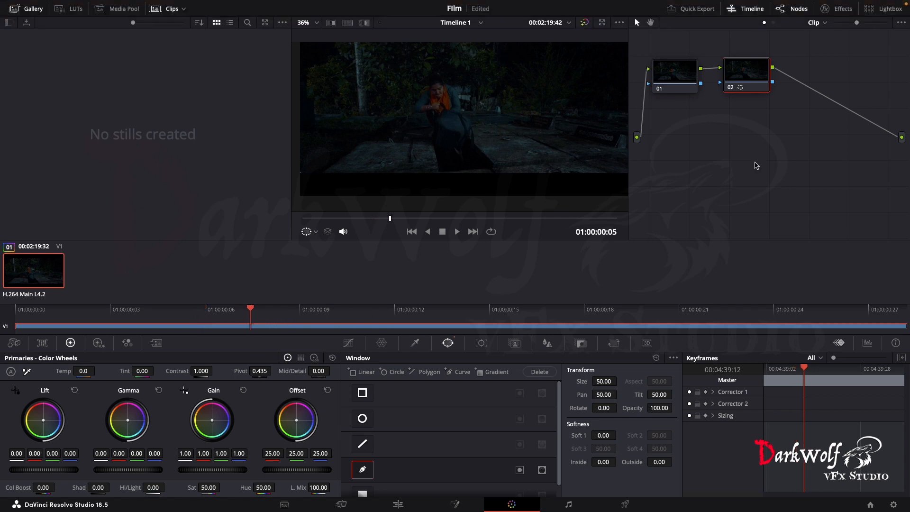
click(748, 11)
click(748, 12)
click(433, 148)
click(452, 150)
click(465, 147)
drag(465, 148, 467, 146)
click(485, 167)
click(439, 172)
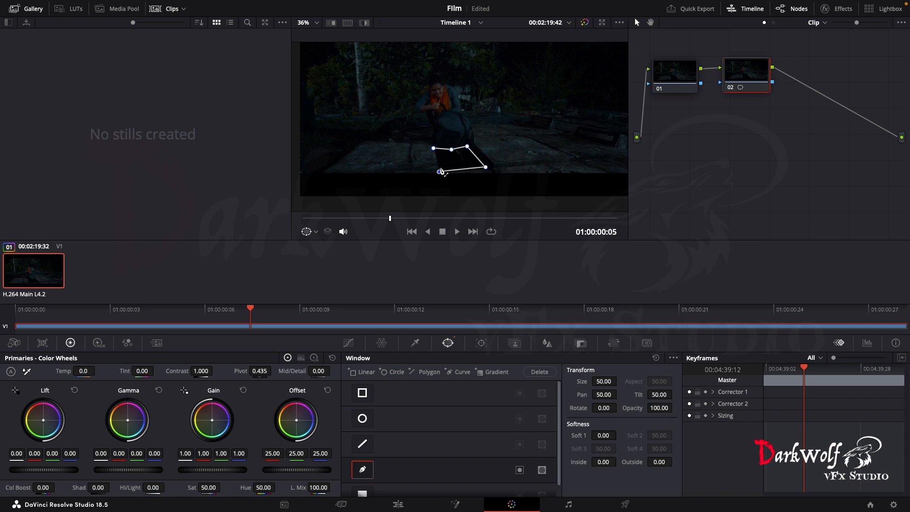
click(433, 149)
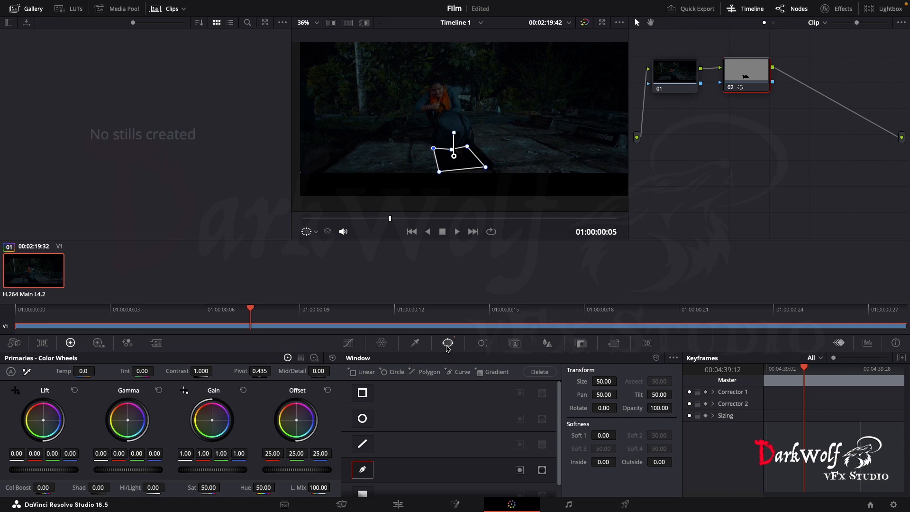
Track the curve window forward and in reverse through the whole clip.
click(482, 343)
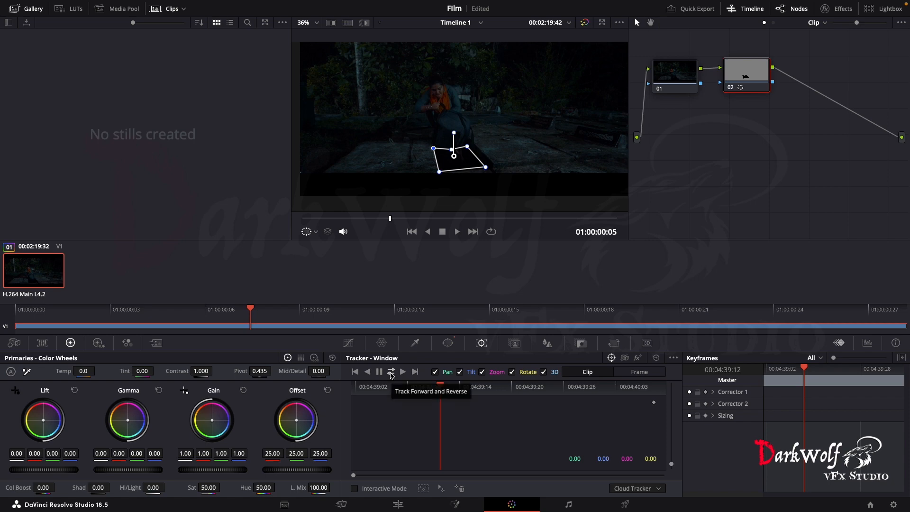
click(392, 373)
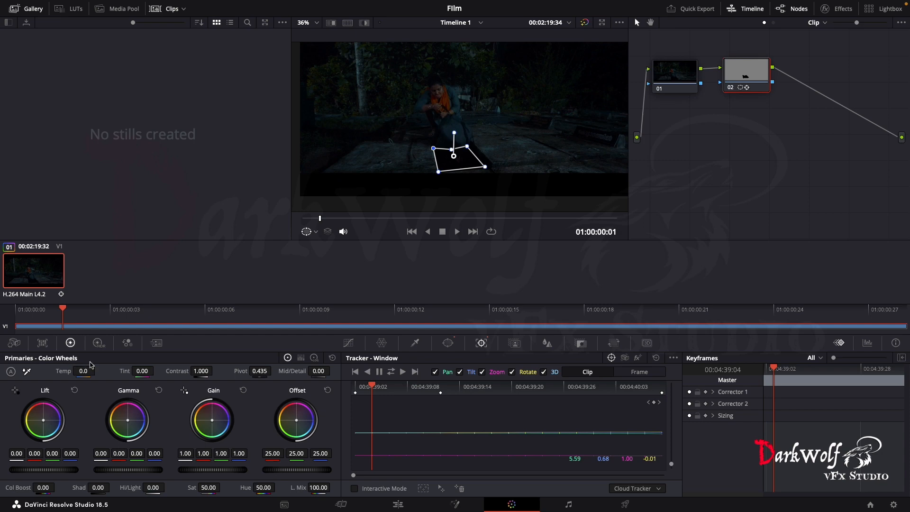
Raise the lift of node 02 to 0.06 with the primary color wheels.
click(315, 358)
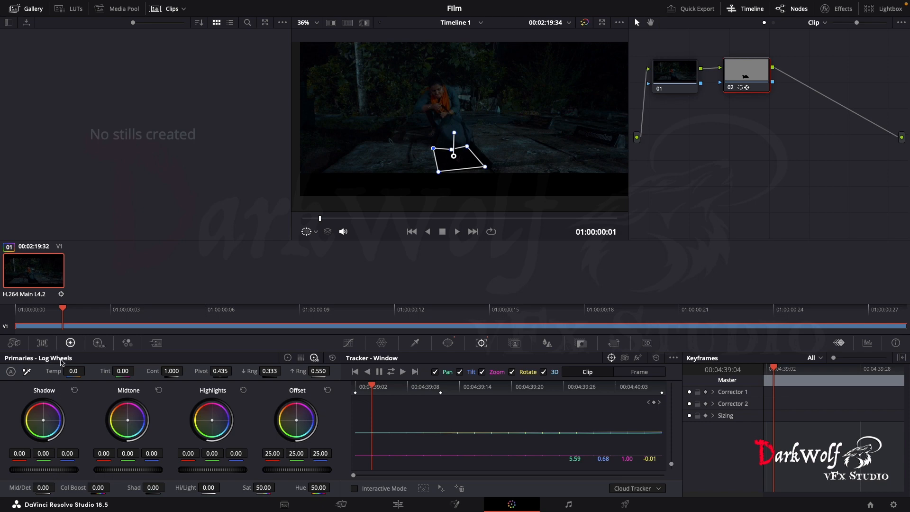
click(288, 358)
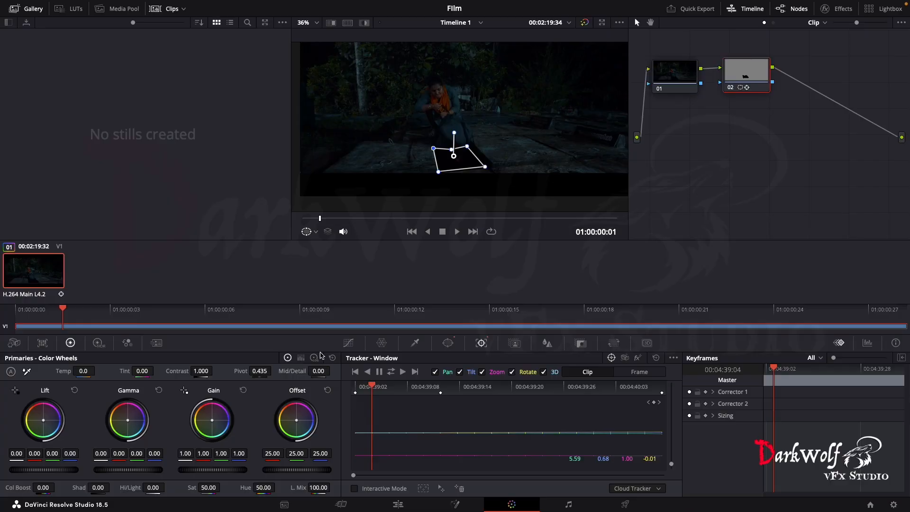
drag(44, 469, 54, 469)
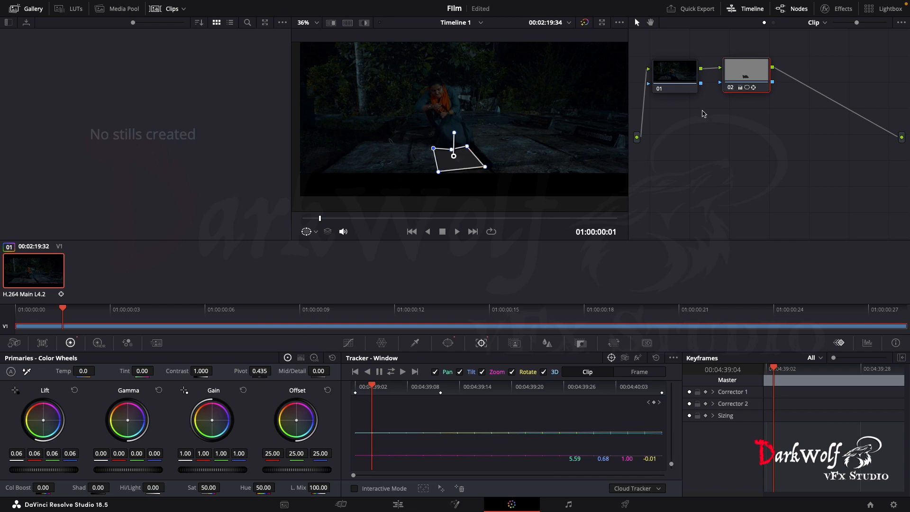
Try raising the lift of the whole frame on node 01 and reset that node's grade.
click(679, 80)
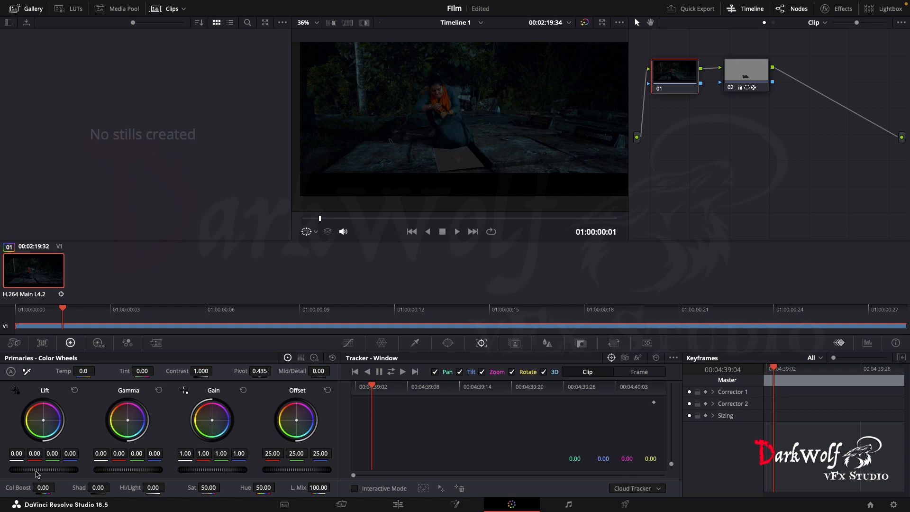
drag(37, 474, 57, 474)
drag(46, 470, 53, 470)
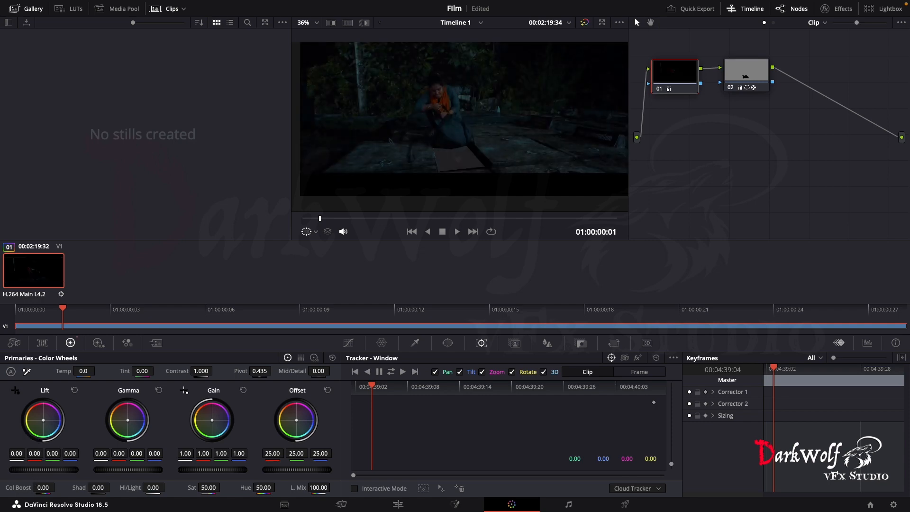
right_click(674, 78)
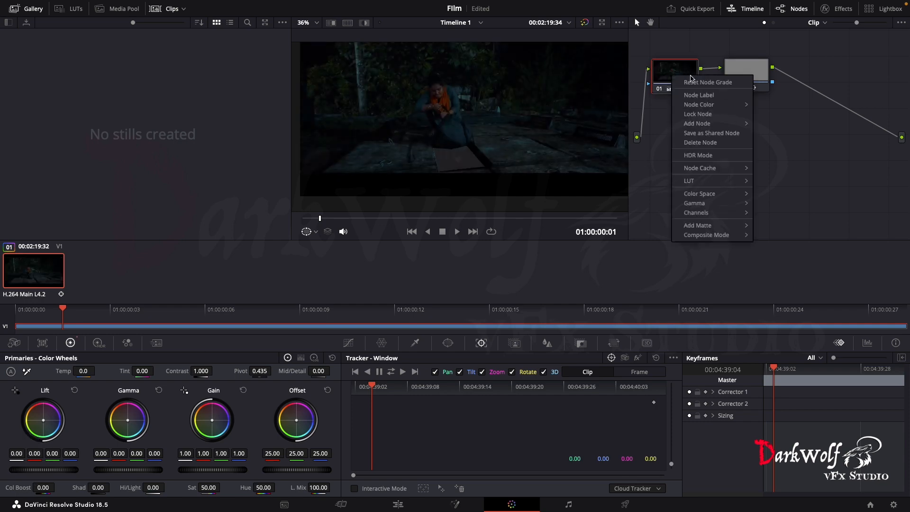
click(677, 79)
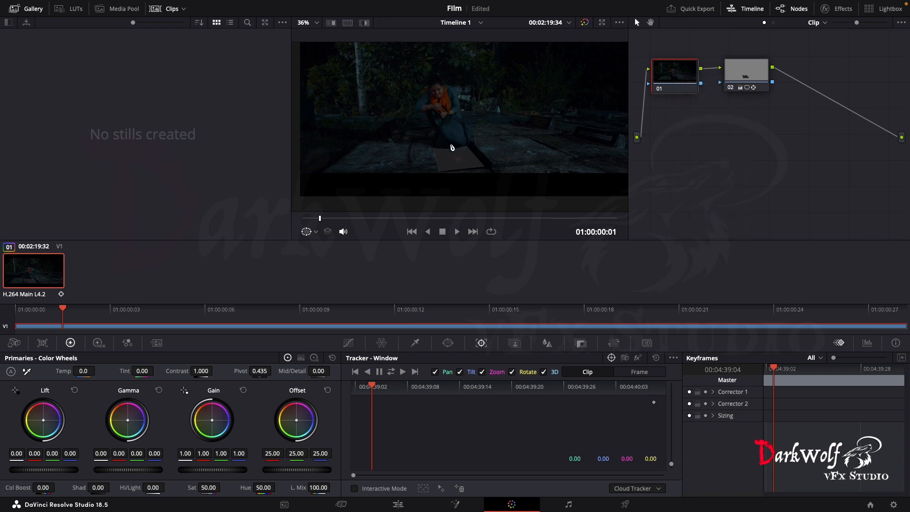
Lower the lift of node 02 to -0.01 and play the result on the Edit page timeline.
click(750, 75)
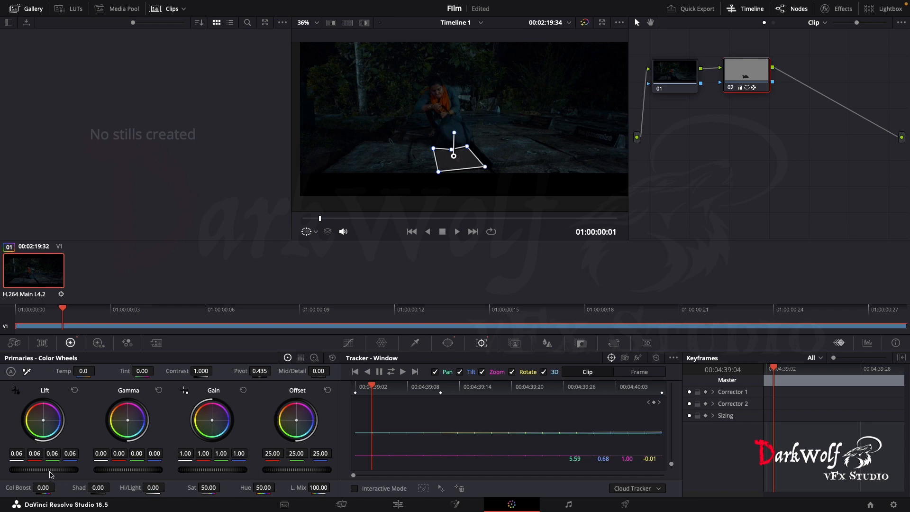
drag(43, 469, 32, 469)
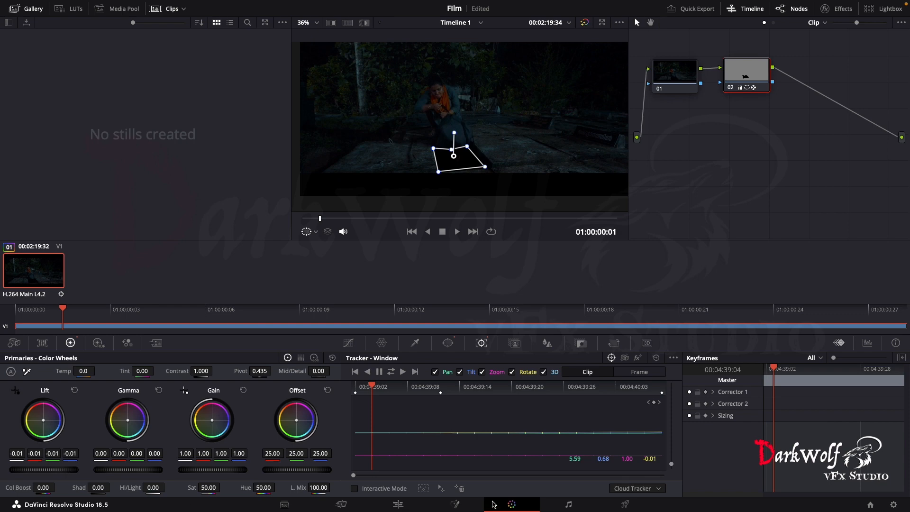
click(398, 504)
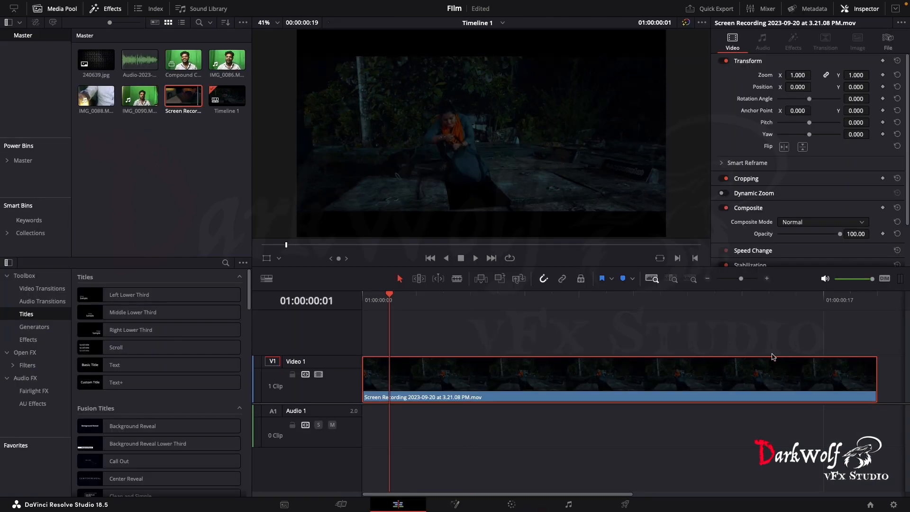
key(space)
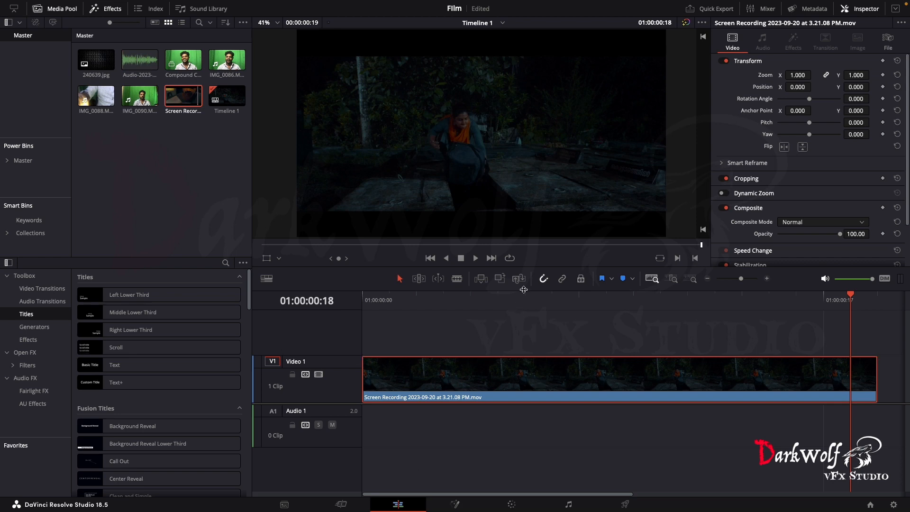
drag(362, 298, 472, 308)
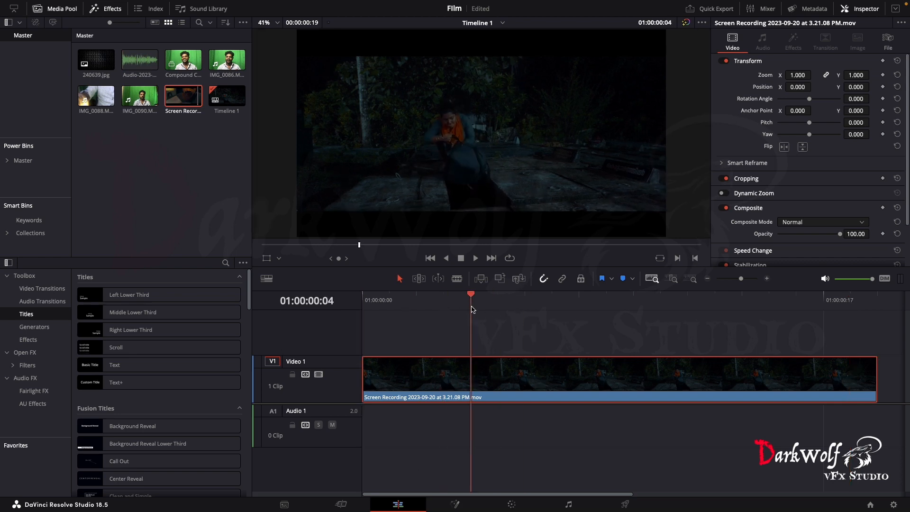
Set node 02's lift to -0.06 and its window's Soft 1 to 1.62, and review the clip on the Edit page.
click(512, 504)
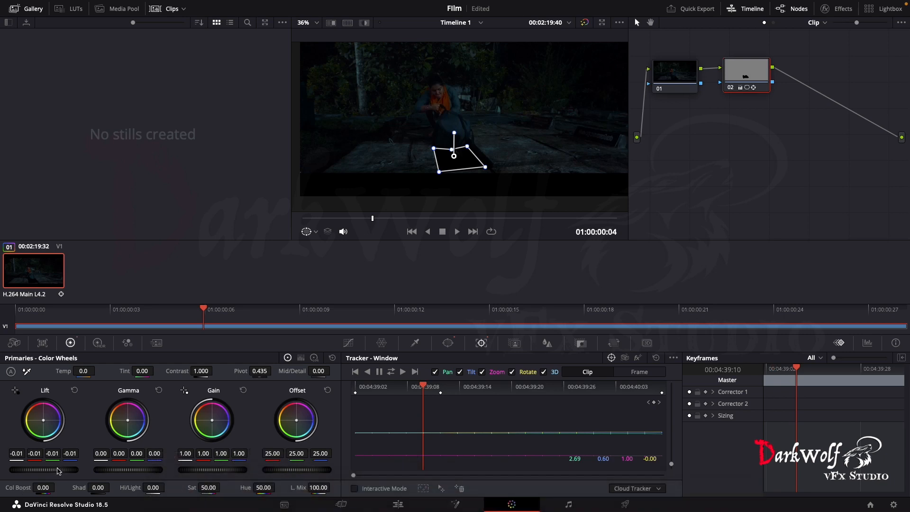
drag(58, 471, 51, 471)
click(448, 344)
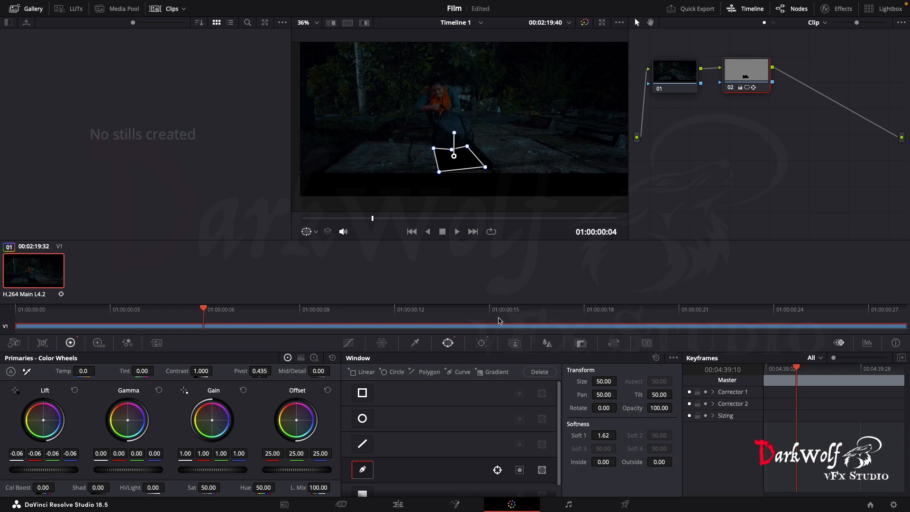
click(396, 505)
drag(364, 302, 401, 334)
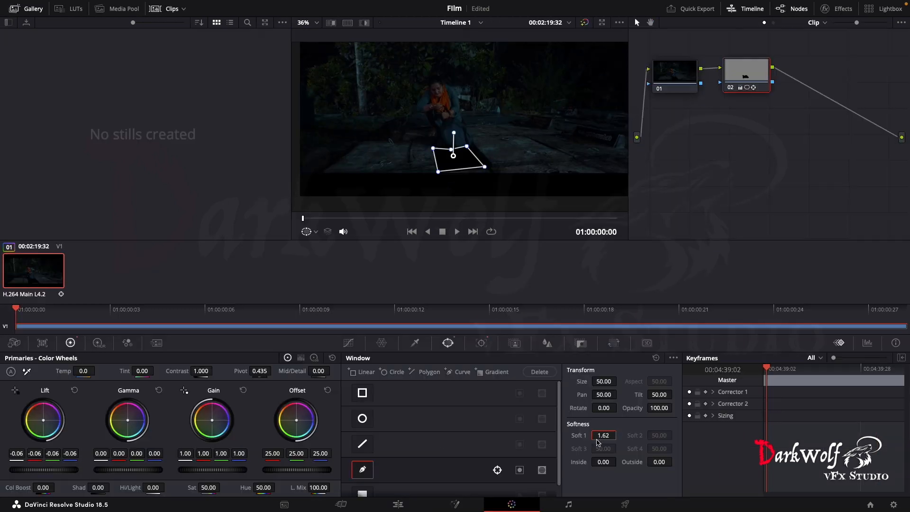
Increase the curve window's Soft 1 to 14.64 and play the clip back on the Edit page.
drag(597, 442, 619, 435)
click(398, 504)
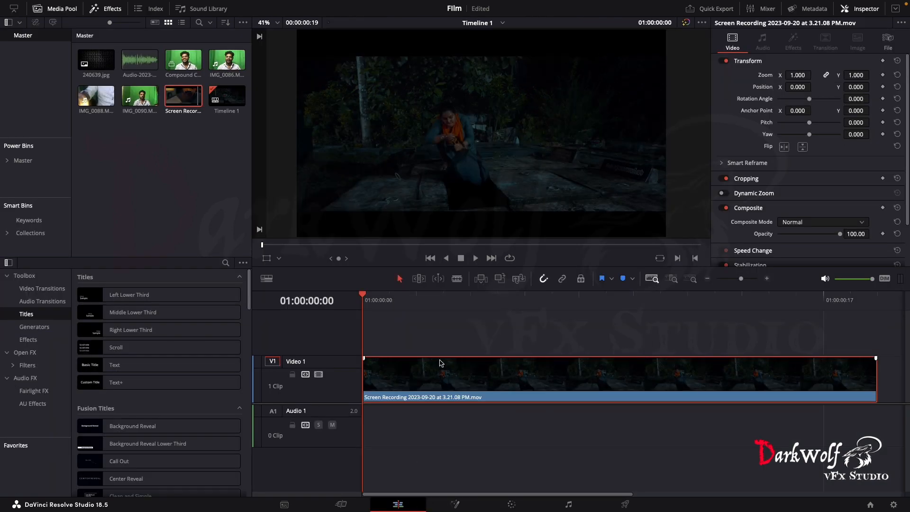
key(space)
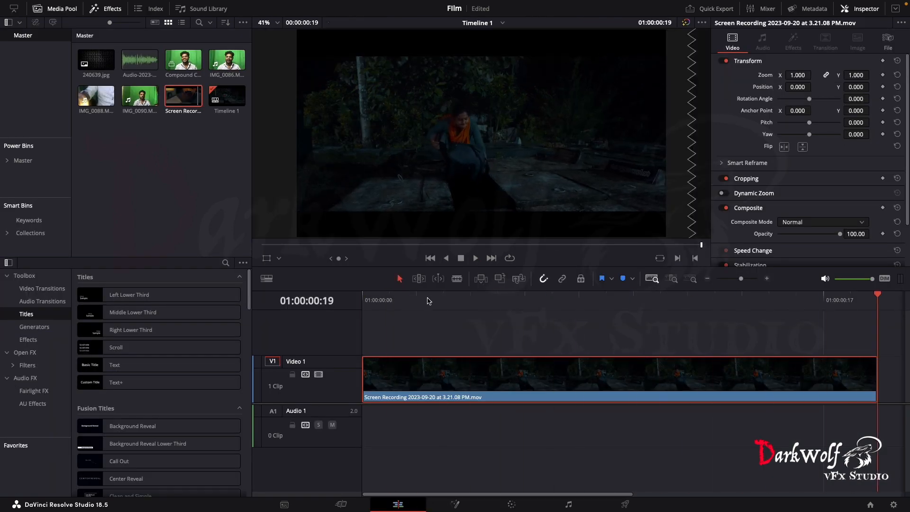
drag(428, 301, 497, 296)
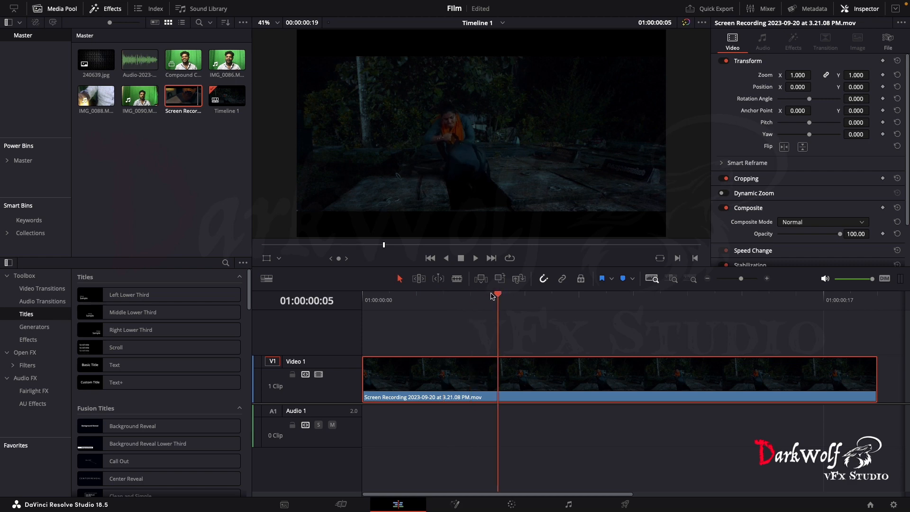
Slightly lower the lift and raise the gain of node 01 on the Color page, and reselect node 02.
click(512, 504)
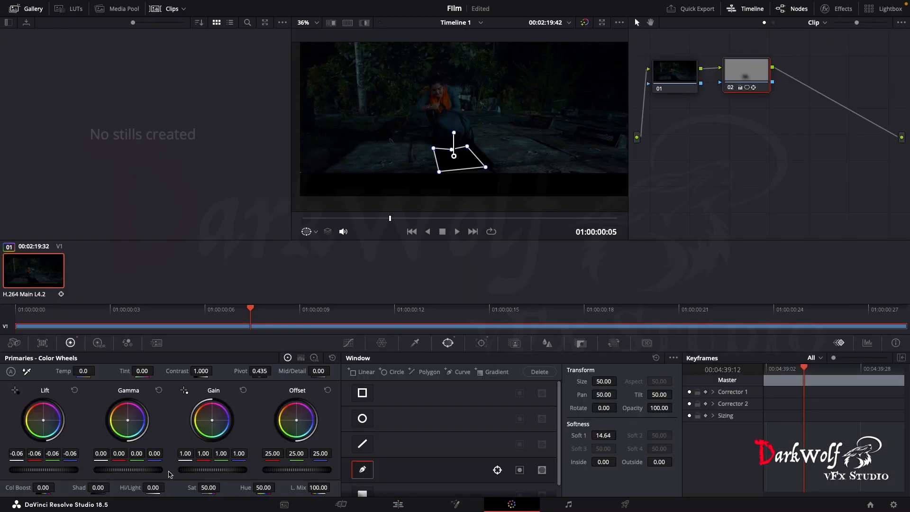
mouse_move(168, 511)
click(664, 90)
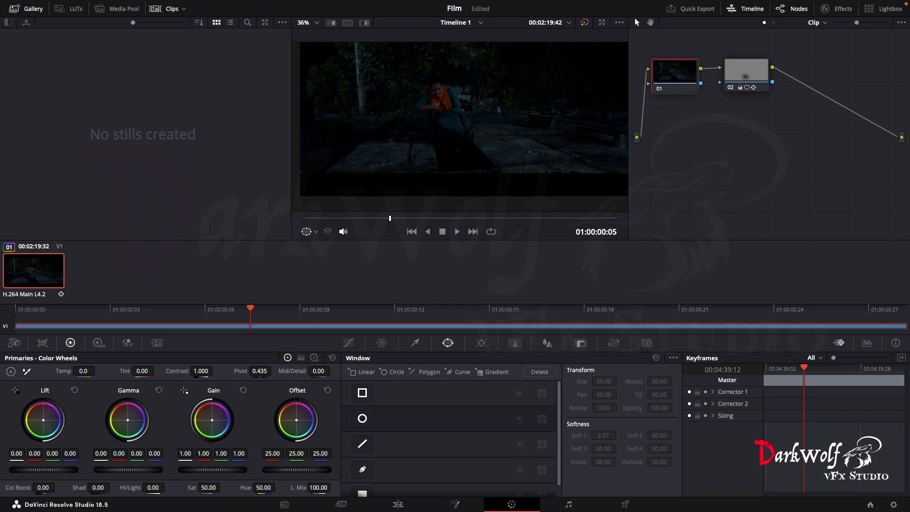
drag(43, 470, 38, 469)
drag(181, 470, 213, 470)
click(749, 75)
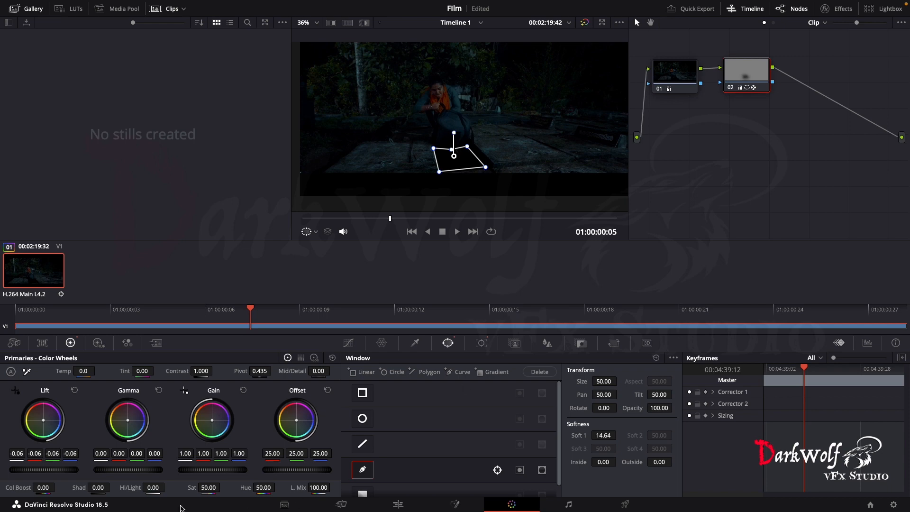
Set node 02's lift to -0.08, gamma to -0.05 and gain to 0.80, and play the clip on the Edit page.
drag(75, 475, 19, 473)
drag(128, 470, 115, 470)
drag(216, 477, 199, 476)
click(394, 507)
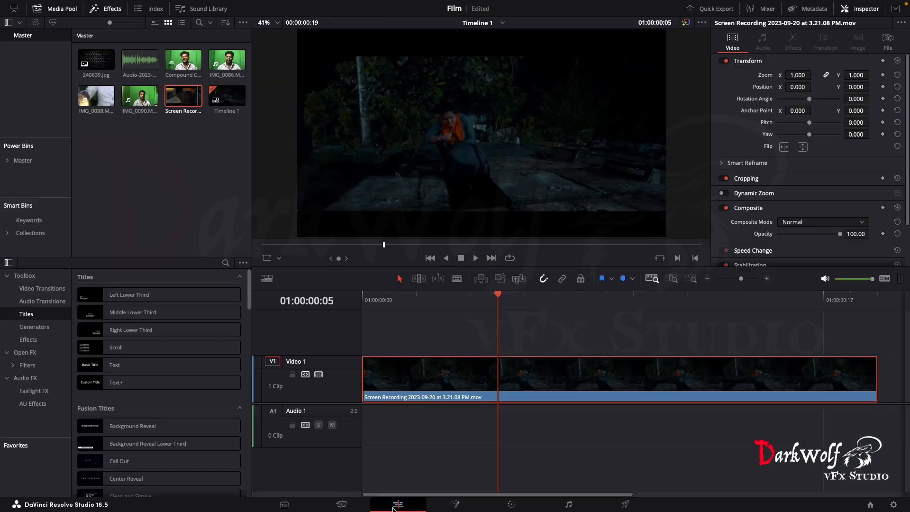
drag(498, 297, 336, 314)
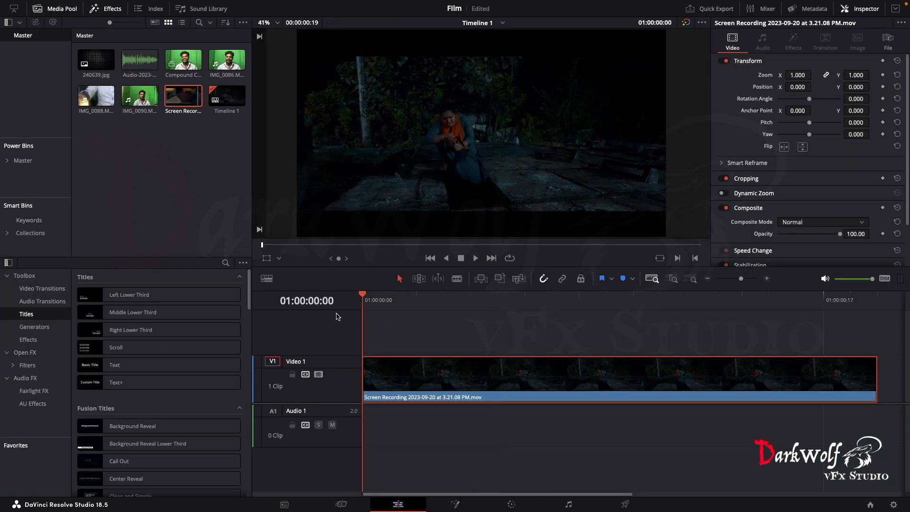
key(space)
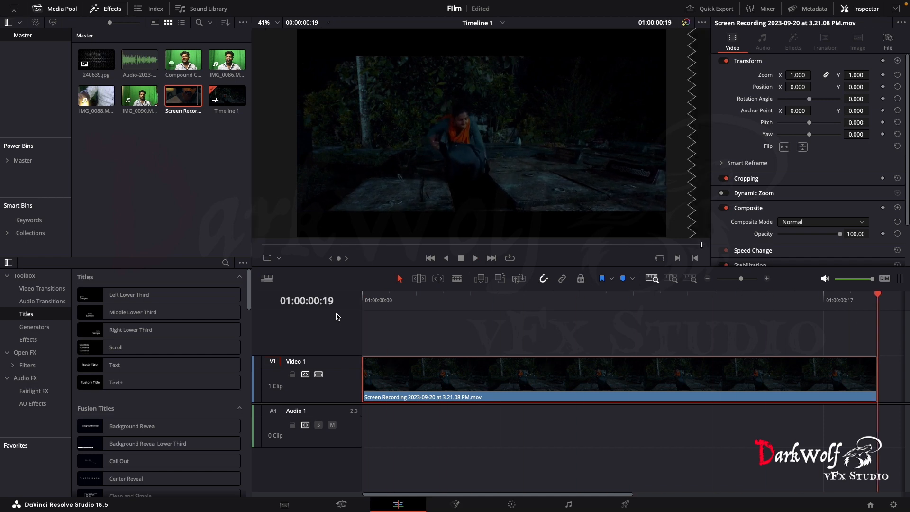
drag(878, 298, 472, 351)
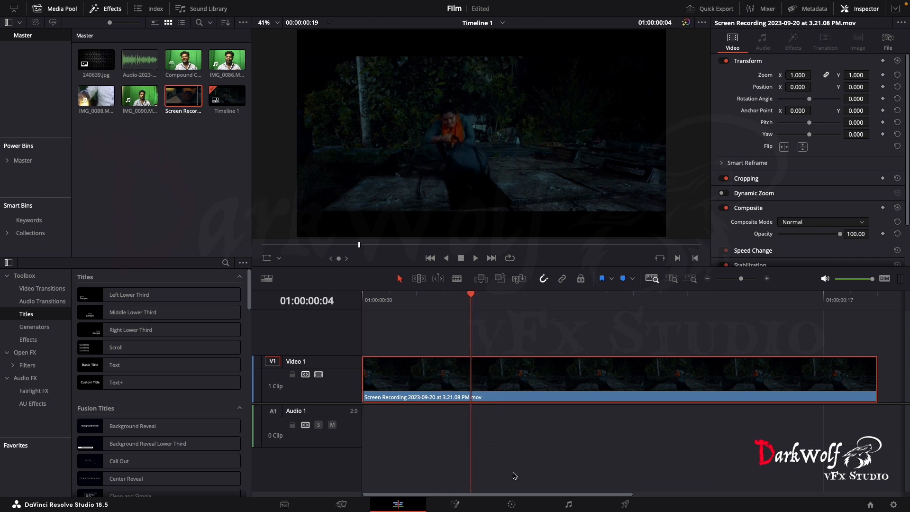
Add a serial node after node 01 on the Color page and place it between node 01 and the existing window node.
click(512, 505)
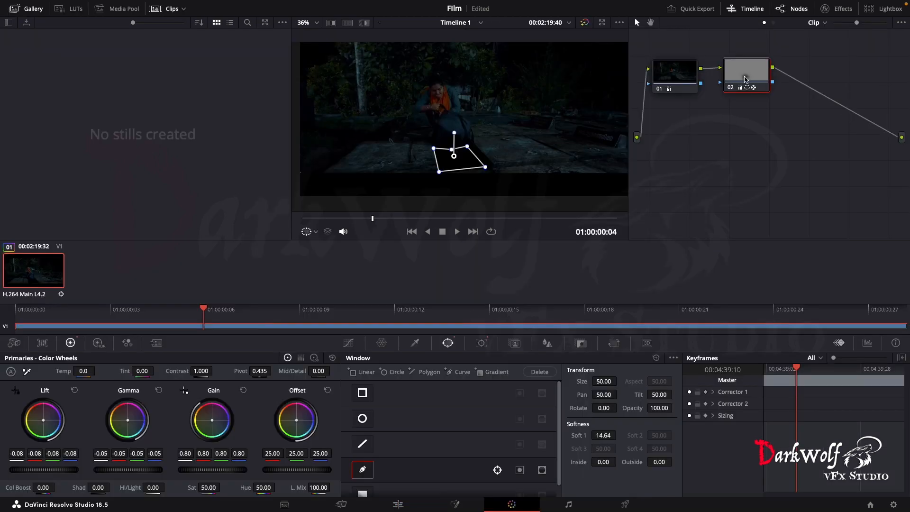
click(678, 73)
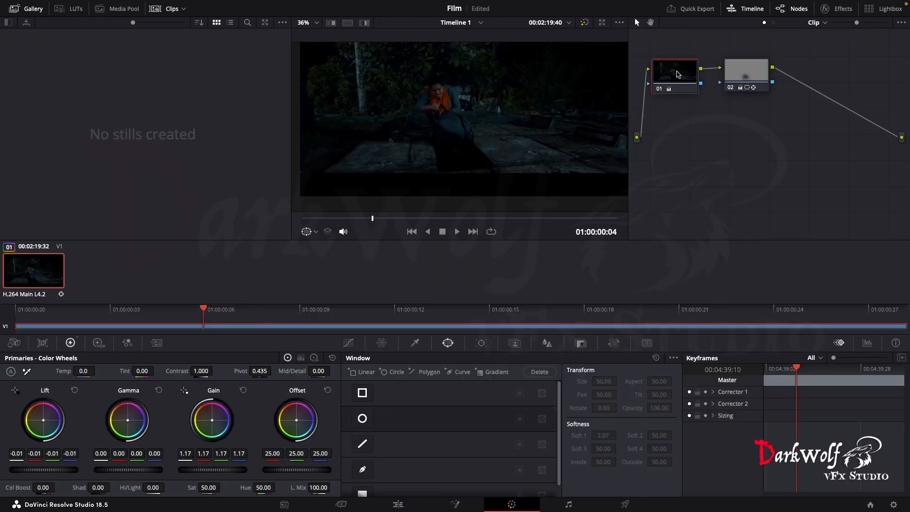
key(alt+s)
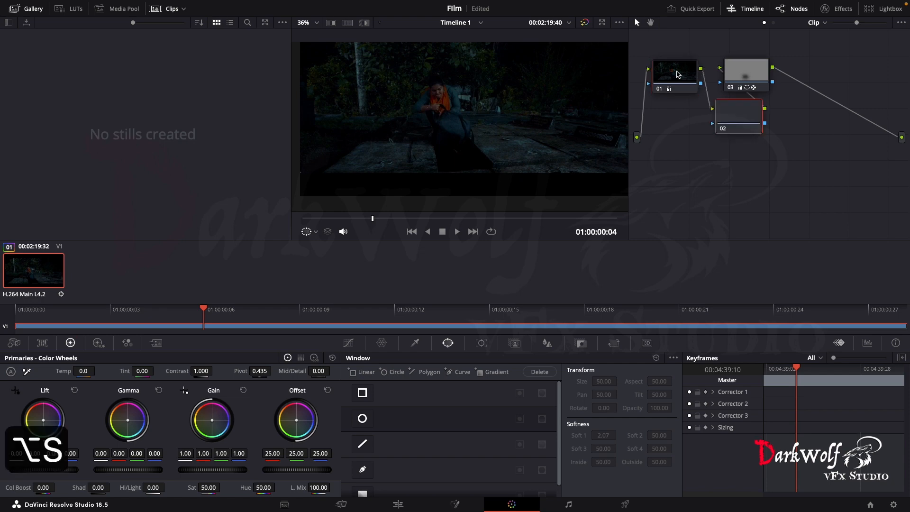
drag(746, 112, 747, 83)
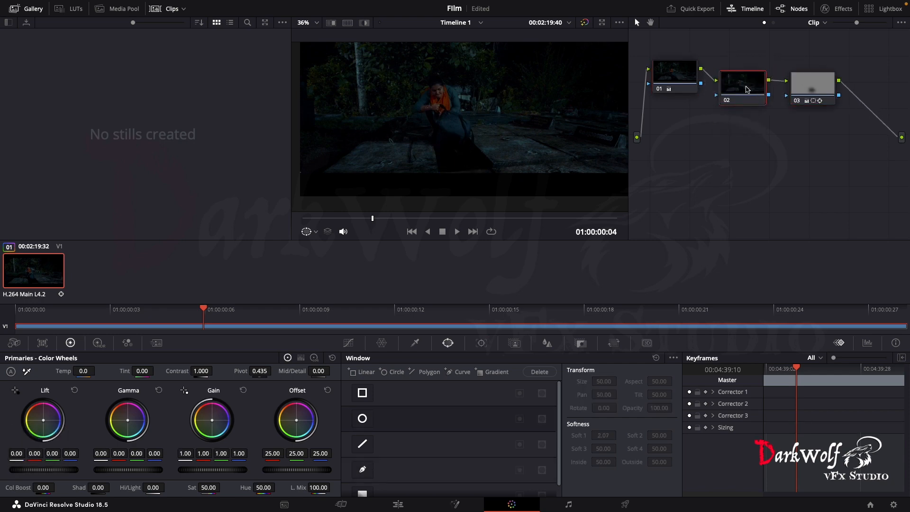
right_click(746, 84)
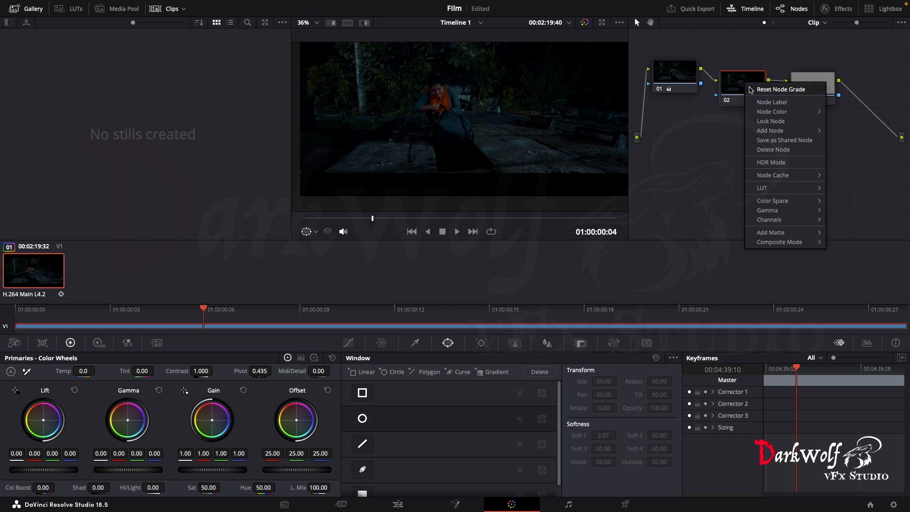
click(749, 89)
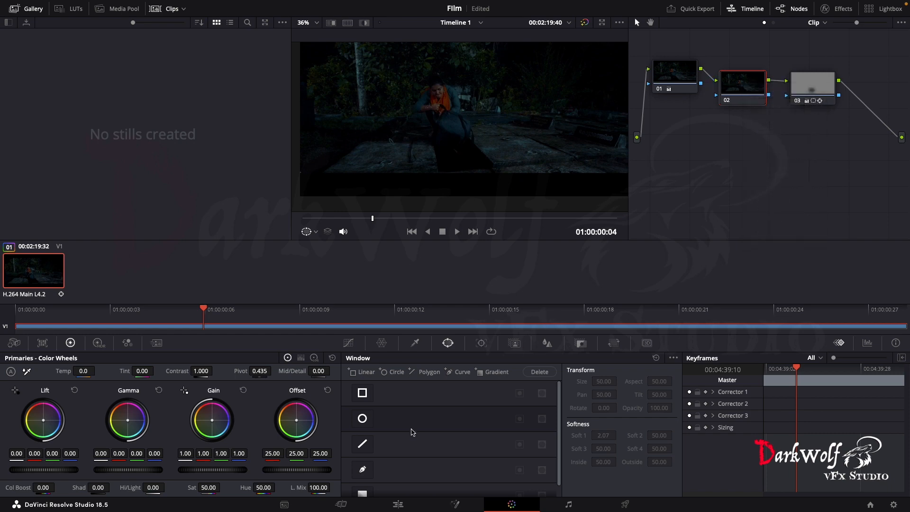
Draw a small closed five-point curve window on the new node over the dark patch below the seated person.
click(365, 471)
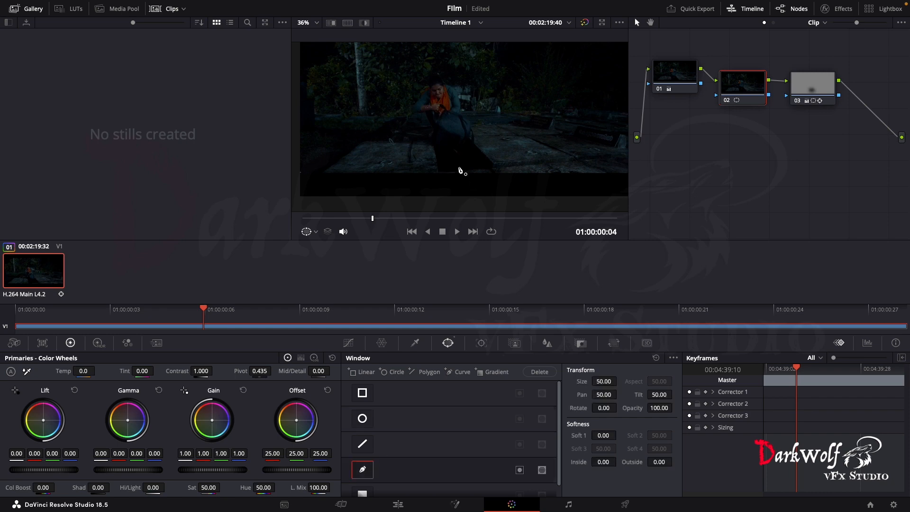
click(450, 146)
click(461, 147)
click(466, 154)
click(461, 162)
click(453, 157)
click(450, 146)
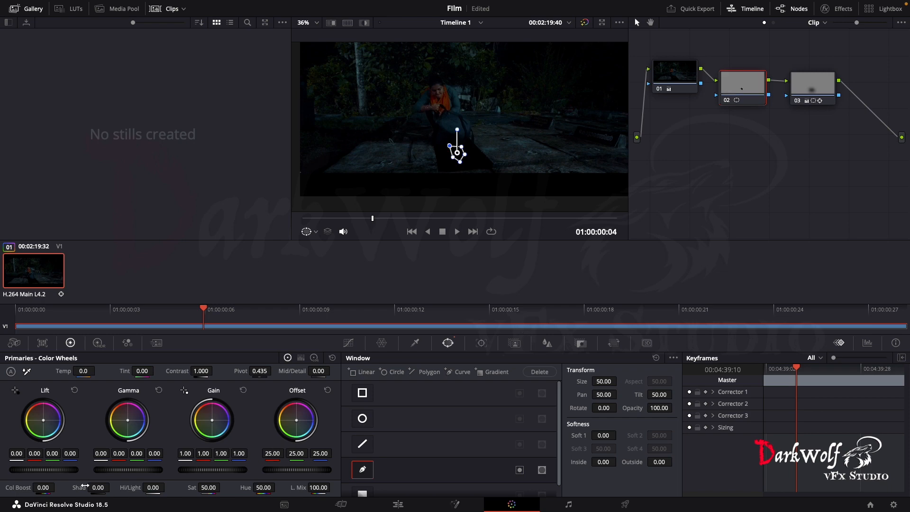
Set the new node's lift to -0.06, check the clip's start on the Edit page, and set the window's Soft 1 to 5.30.
drag(46, 474, 45, 474)
click(398, 505)
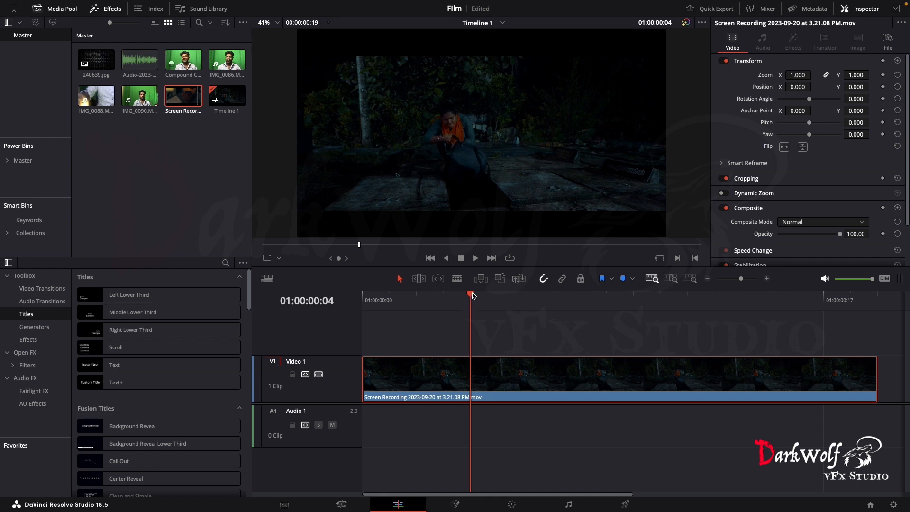
drag(473, 293, 420, 309)
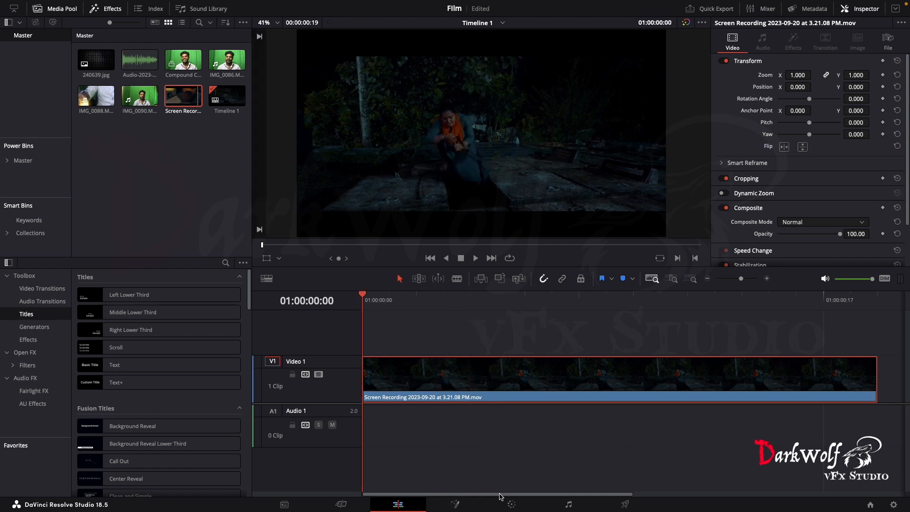
click(511, 505)
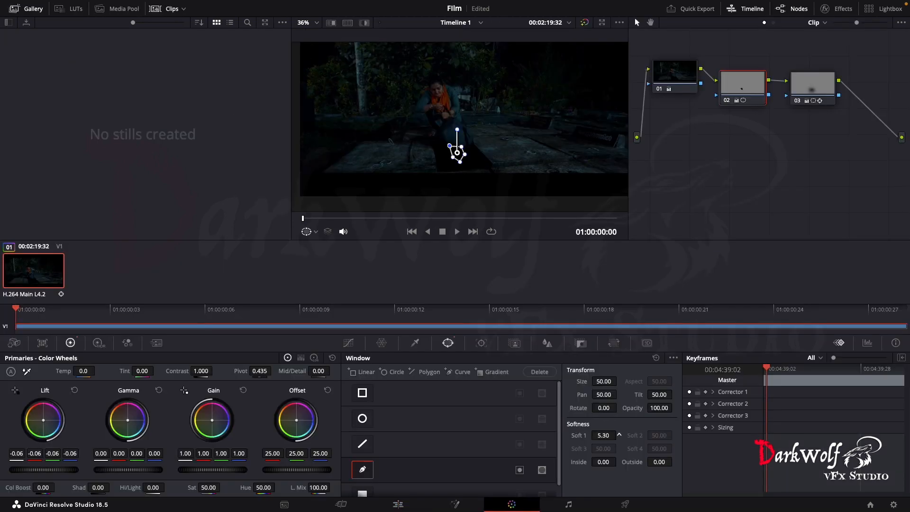
Play the graded clip from its start twice in full screen from the Edit page, and return to the normal view.
key(shift+4)
drag(456, 309, 206, 316)
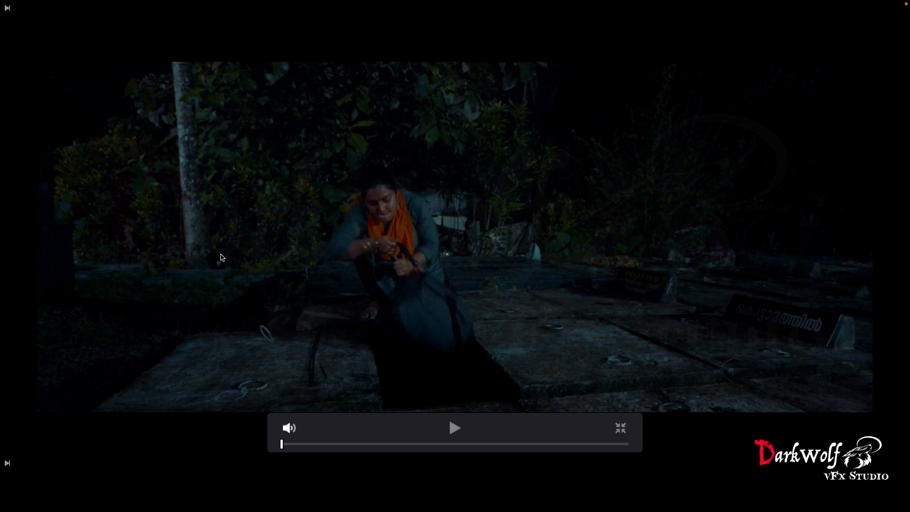
key(space)
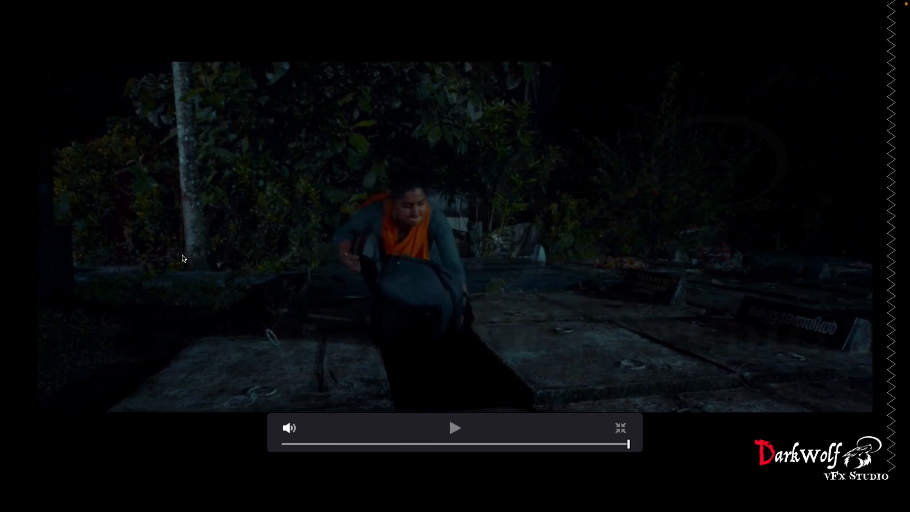
key(space)
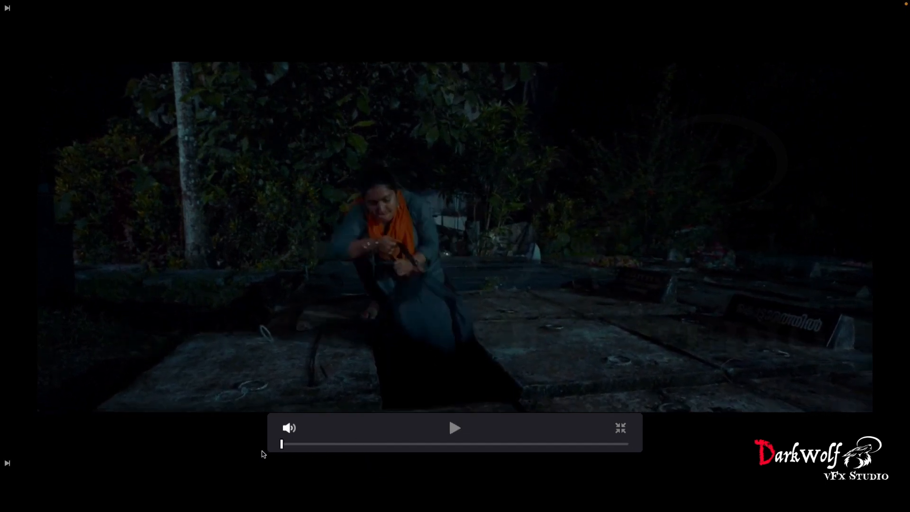
key(space)
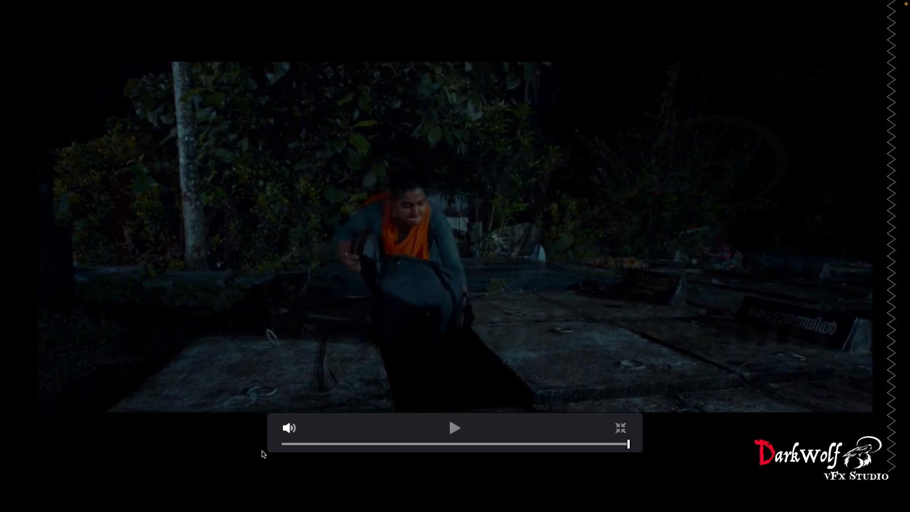
key(Escape)
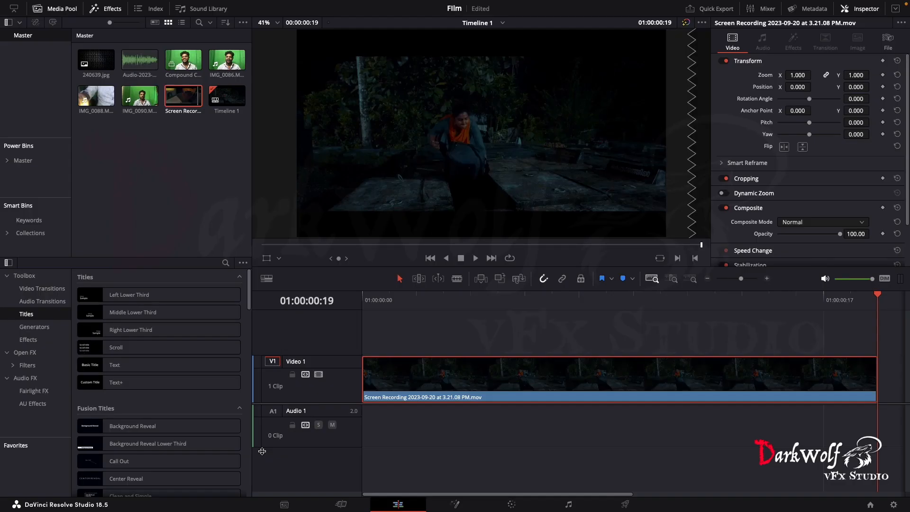